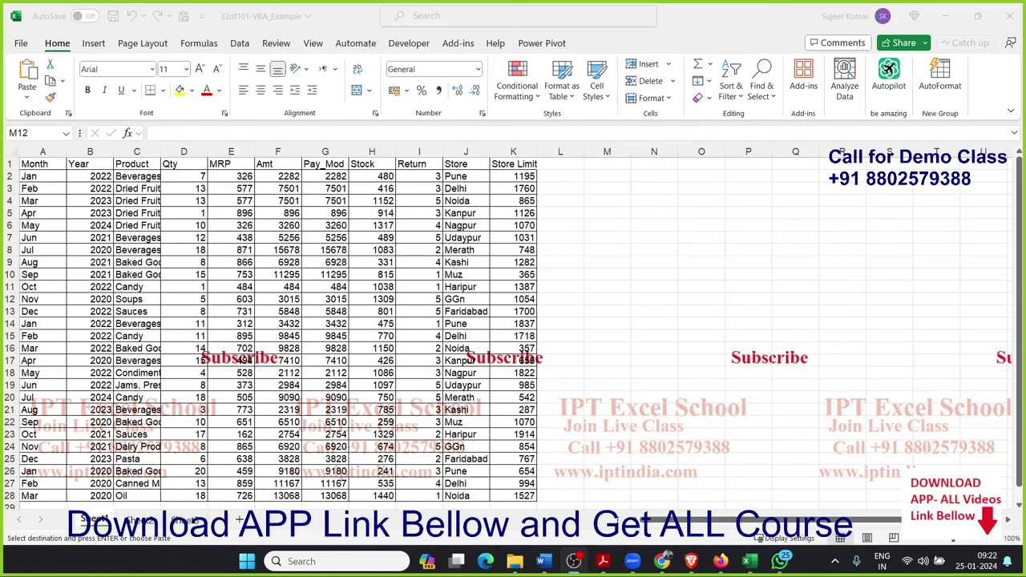
# Select cells around the Amt column: F11, column F, row 11, E10, D10 and H10
pyautogui.click(284, 287)
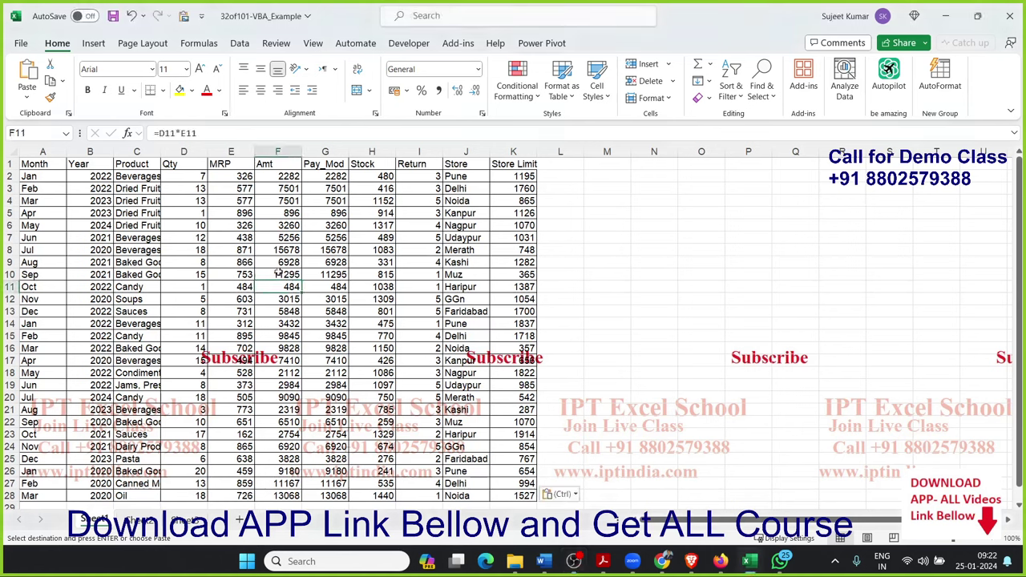
pyautogui.click(277, 151)
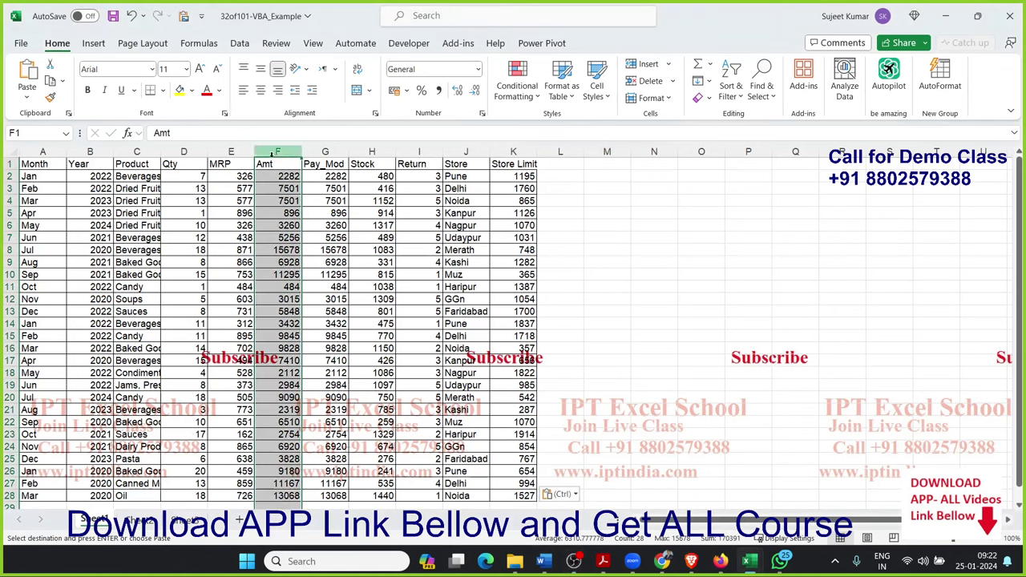
pyautogui.click(278, 286)
pyautogui.click(11, 287)
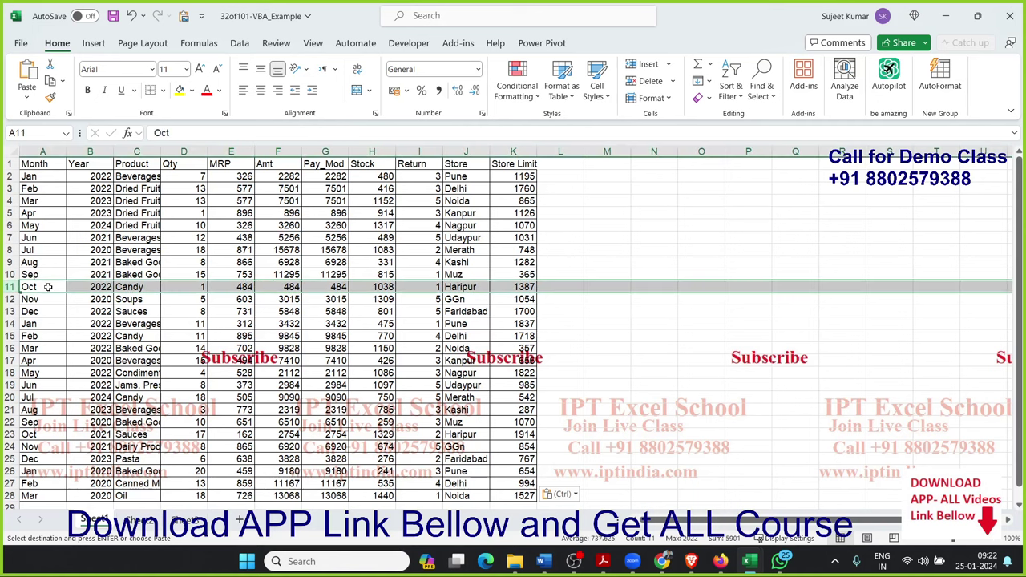
pyautogui.click(289, 286)
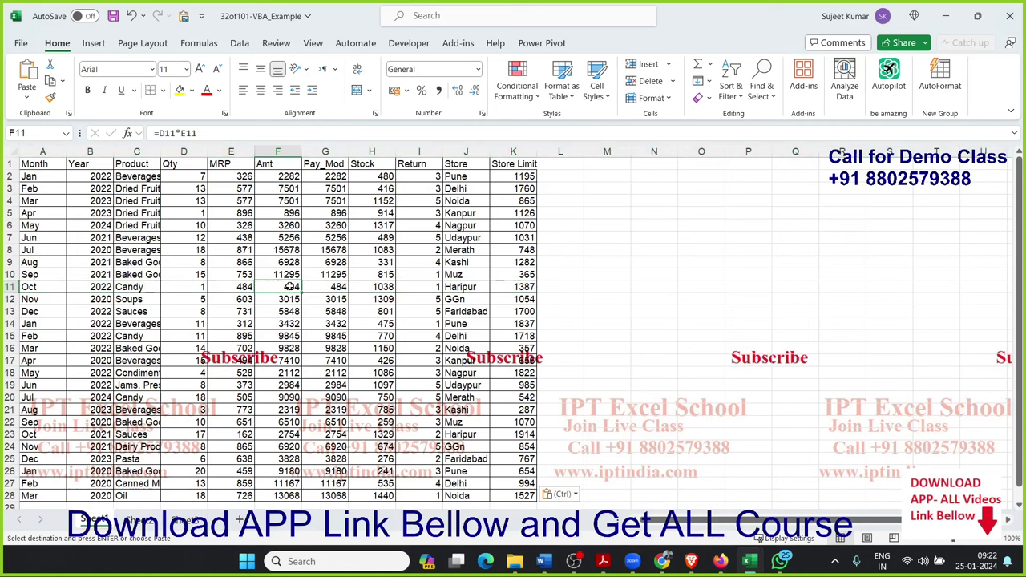
pyautogui.click(232, 280)
pyautogui.click(197, 273)
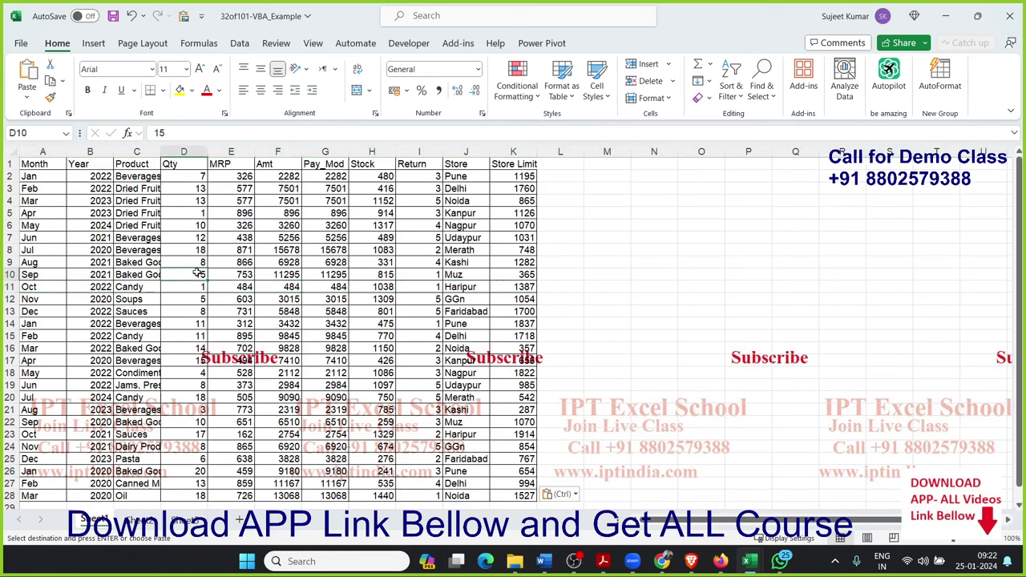
pyautogui.click(430, 274)
pyautogui.click(373, 274)
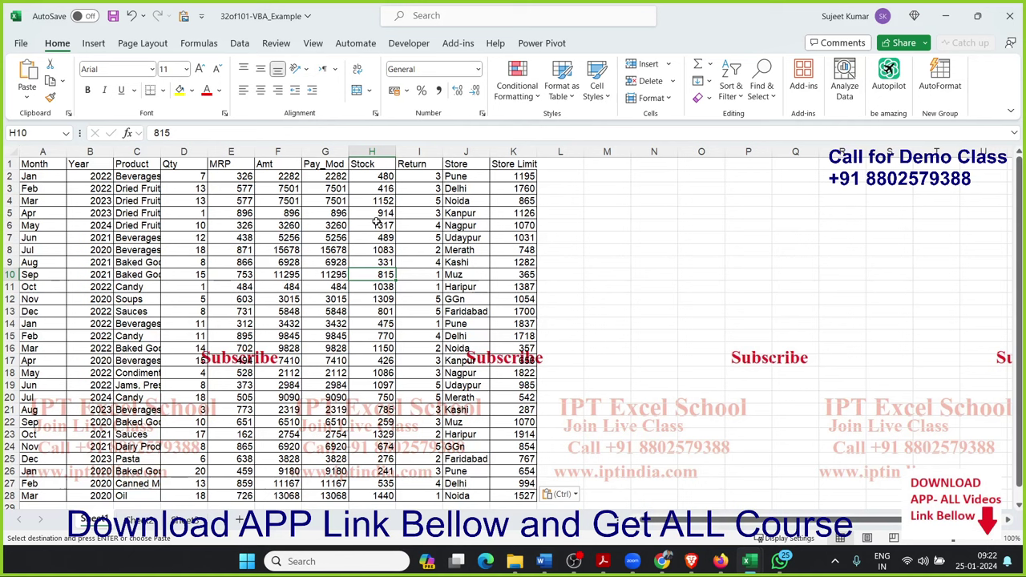
# Pick cells F9, E11 and E7, then open Sheet1's code window through View Code
pyautogui.press('alt')
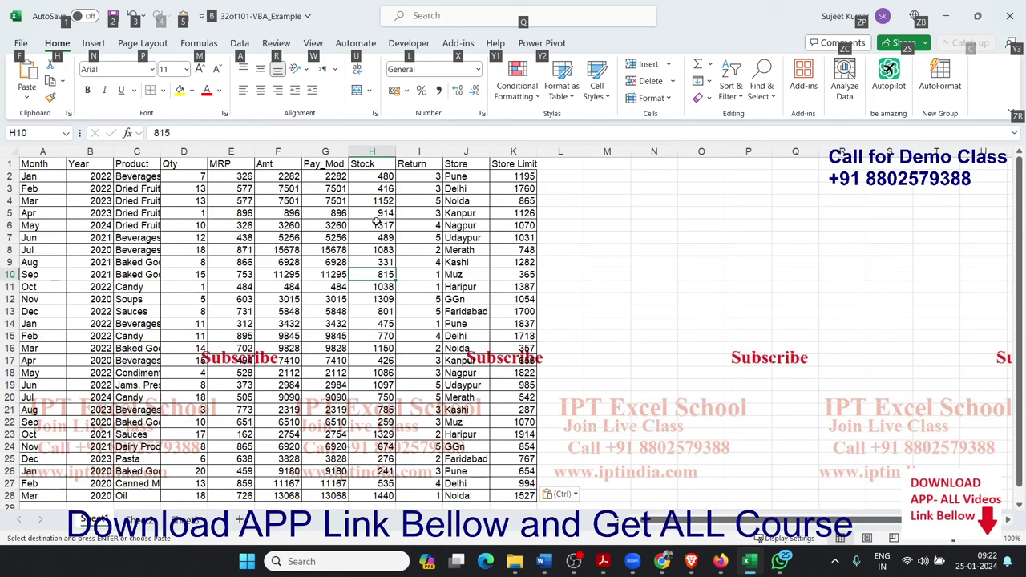
pyautogui.click(256, 263)
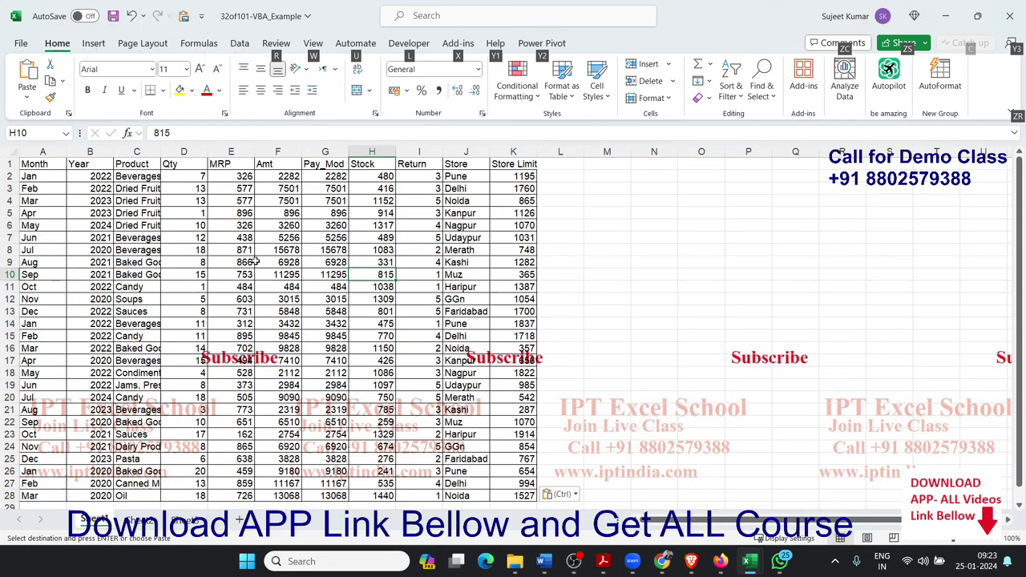
pyautogui.click(264, 298)
pyautogui.click(237, 285)
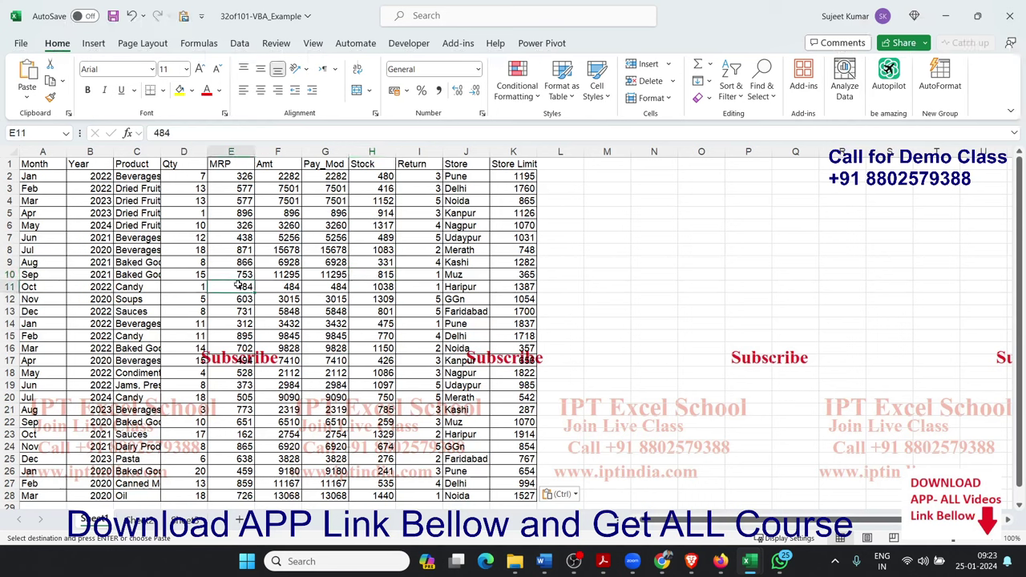
pyautogui.click(231, 152)
pyautogui.click(238, 239)
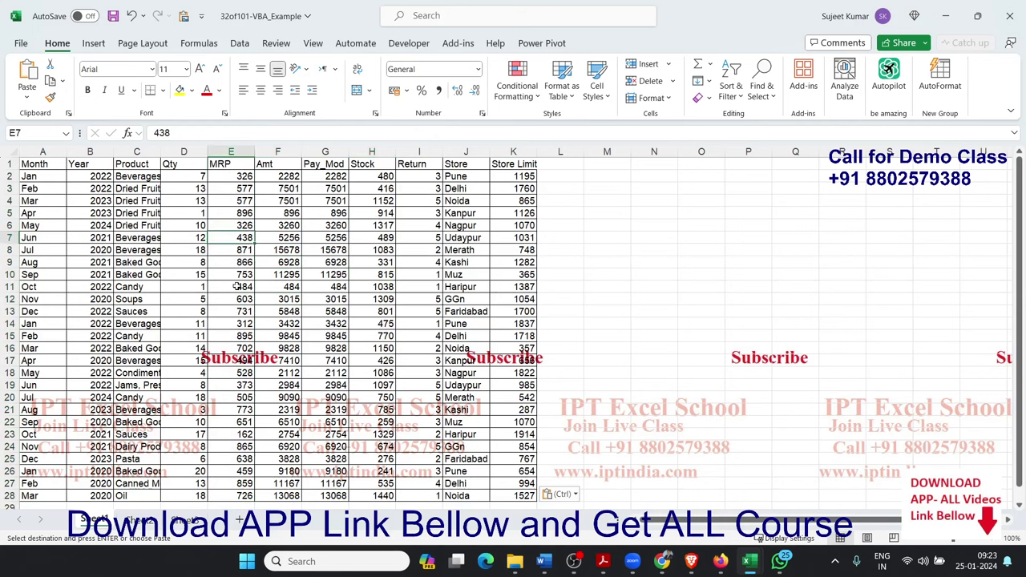
pyautogui.rightClick(94, 519)
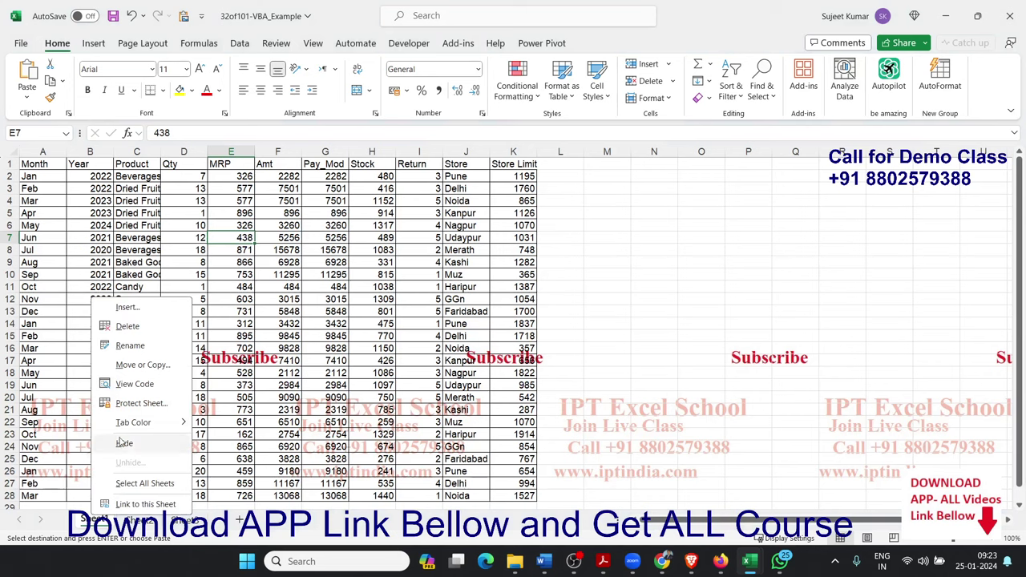
pyautogui.click(134, 387)
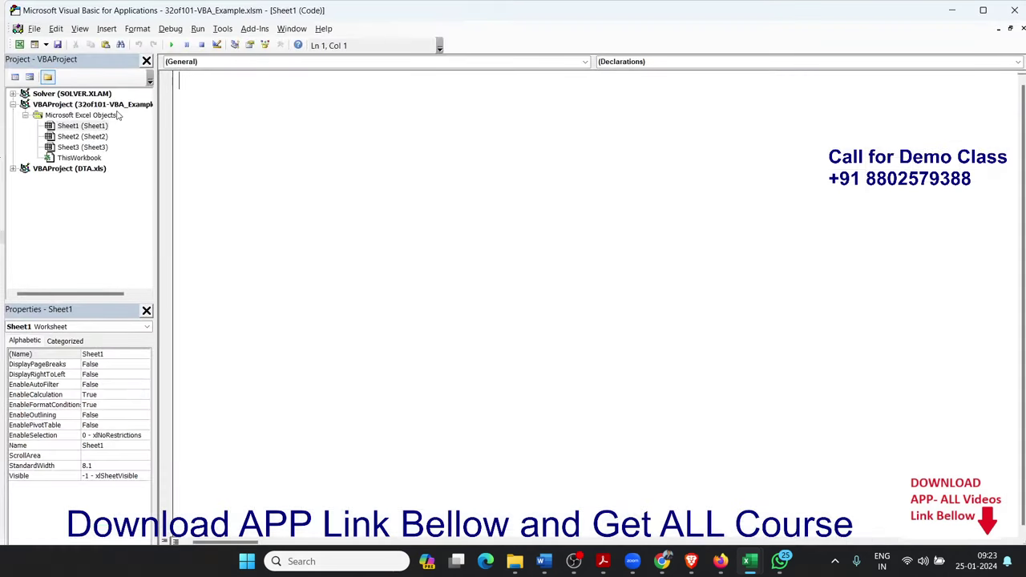
# Create Sheet1's Worksheet_SelectionChange procedure and add a blank line inside it
pyautogui.click(224, 62)
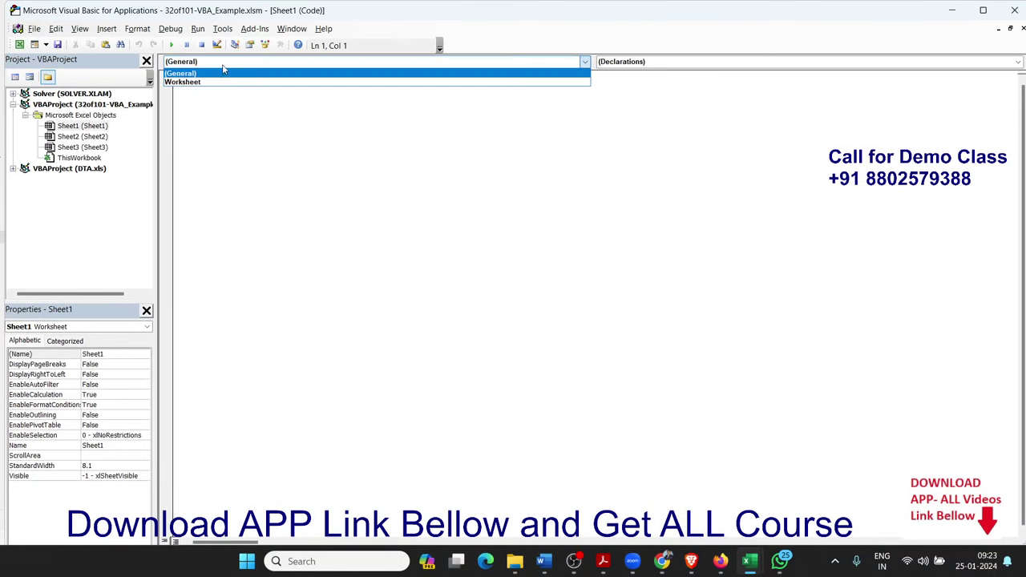
pyautogui.click(218, 83)
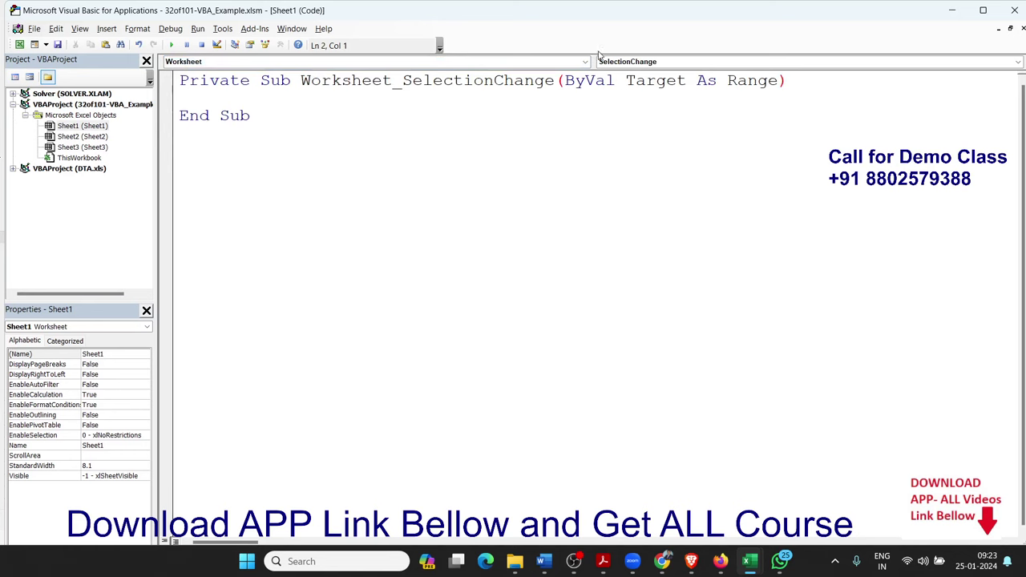
pyautogui.click(622, 64)
pyautogui.click(882, 192)
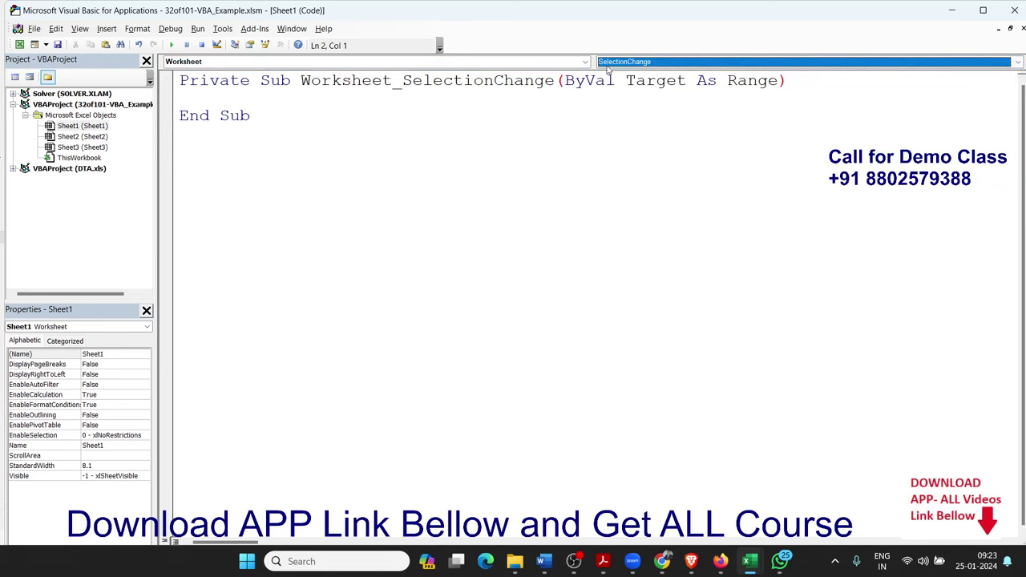
pyautogui.click(214, 101)
pyautogui.press('Return')
pyautogui.press('Return')
pyautogui.press('Return')
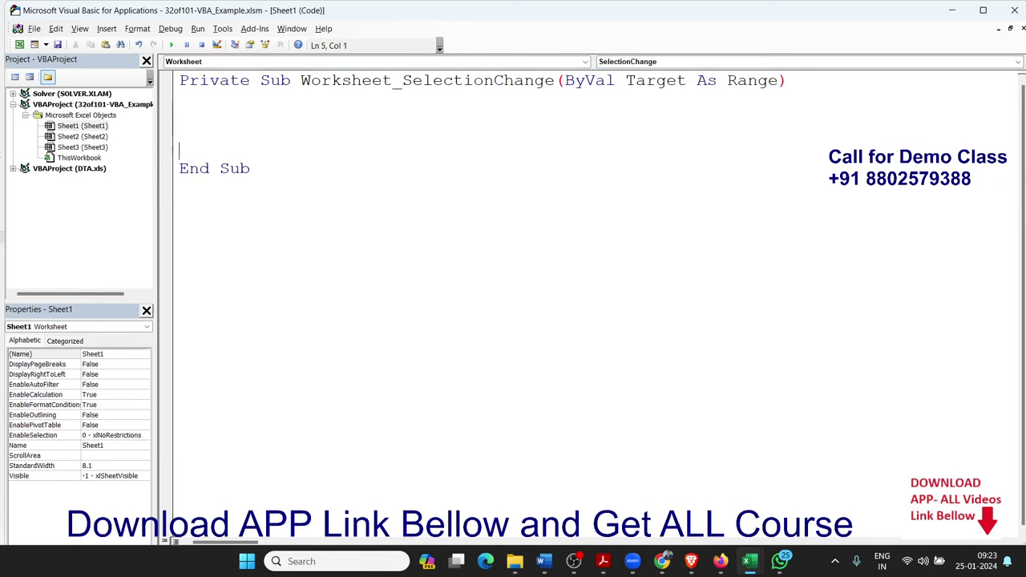
pyautogui.press('Up')
pyautogui.click(622, 80)
pyautogui.doubleClick(624, 80)
pyautogui.click(299, 121)
# Write Cells.Interior.Color = xlNone in the procedure to clear all cell fills
pyautogui.write('cells')
pyautogui.write('.in')
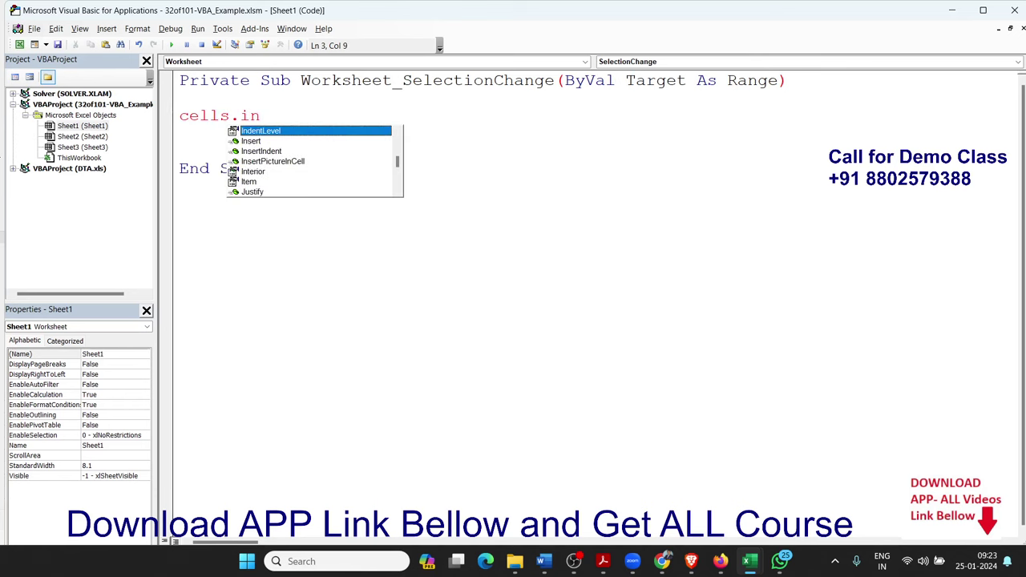
pyautogui.press('Down')
pyautogui.press('Down')
pyautogui.press('Down')
pyautogui.press('Down')
pyautogui.press('Tab')
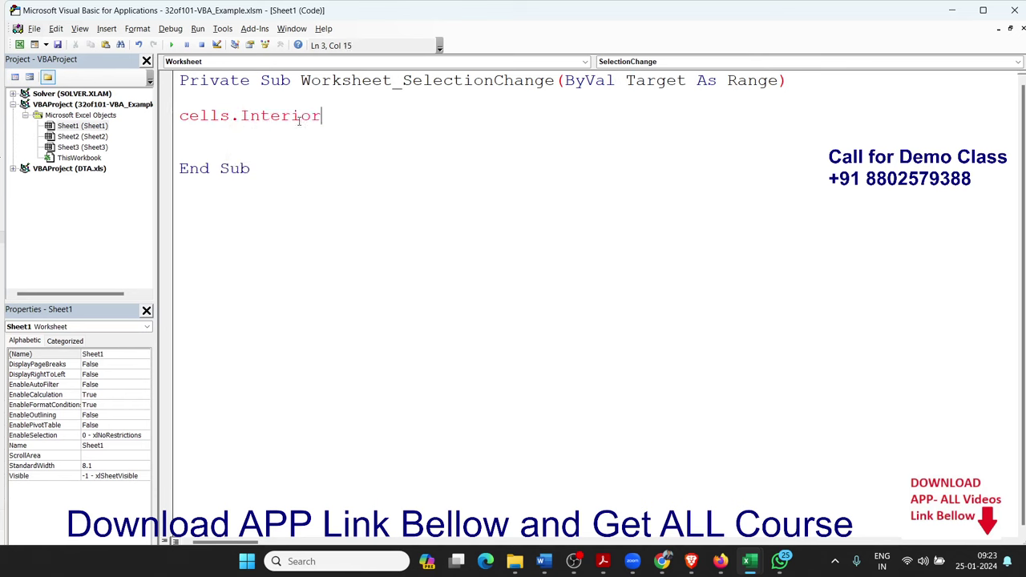
pyautogui.write('.')
pyautogui.press('Down')
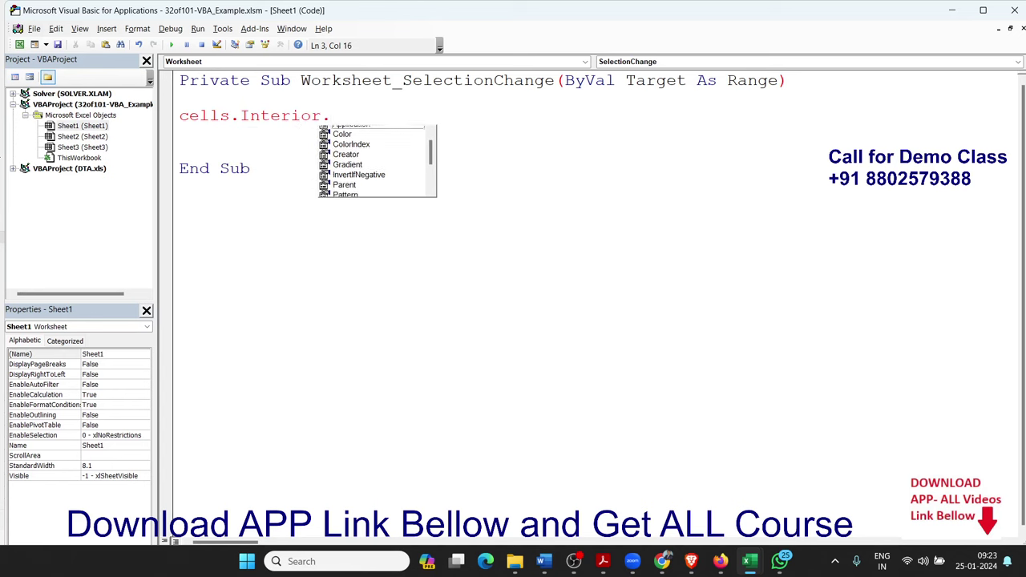
pyautogui.press('Down')
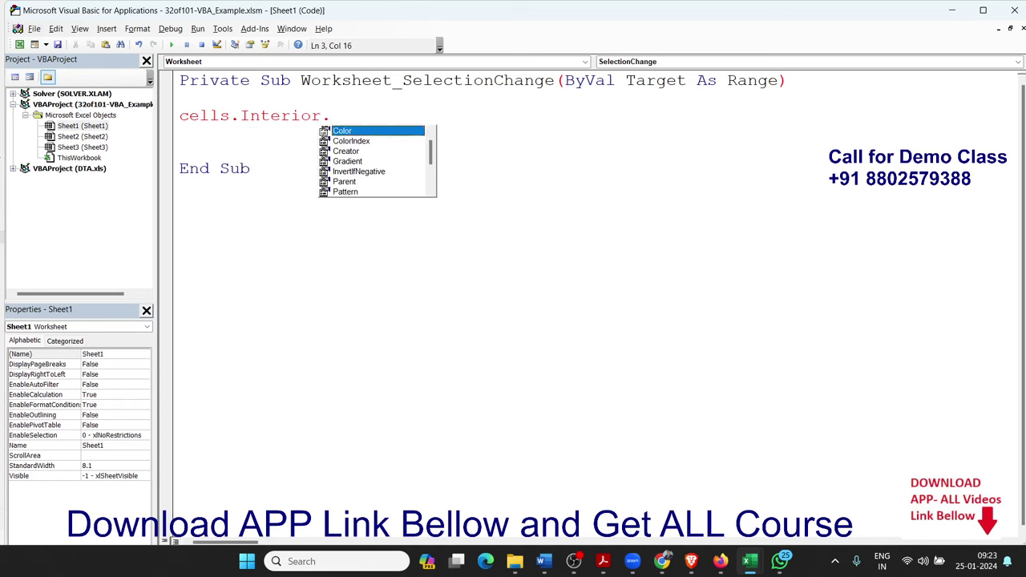
pyautogui.press('Tab')
pyautogui.write('=x')
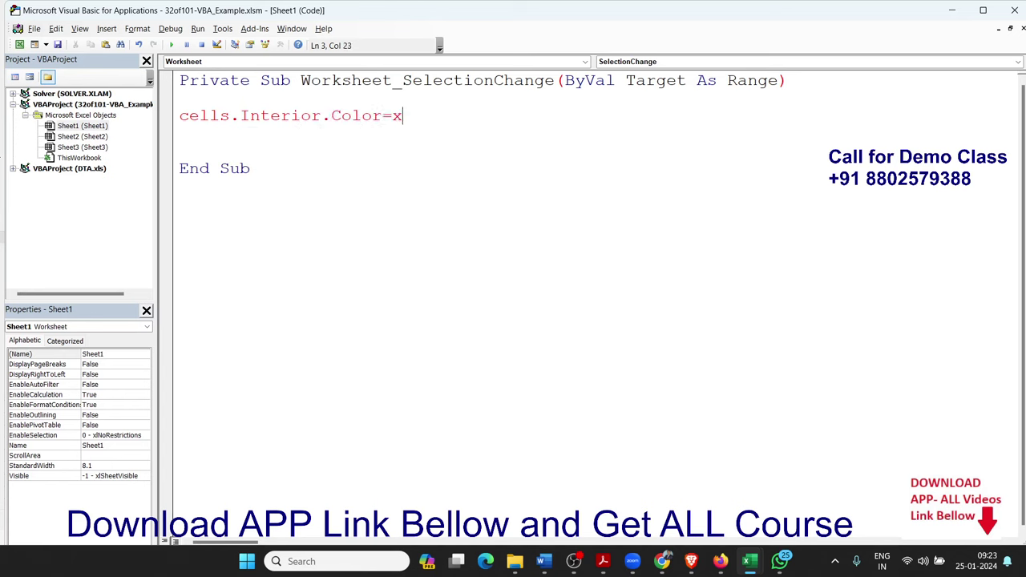
pyautogui.write('k')
pyautogui.press('BackSpace')
pyautogui.write('lno')
pyautogui.write('ne')
pyautogui.press('Return')
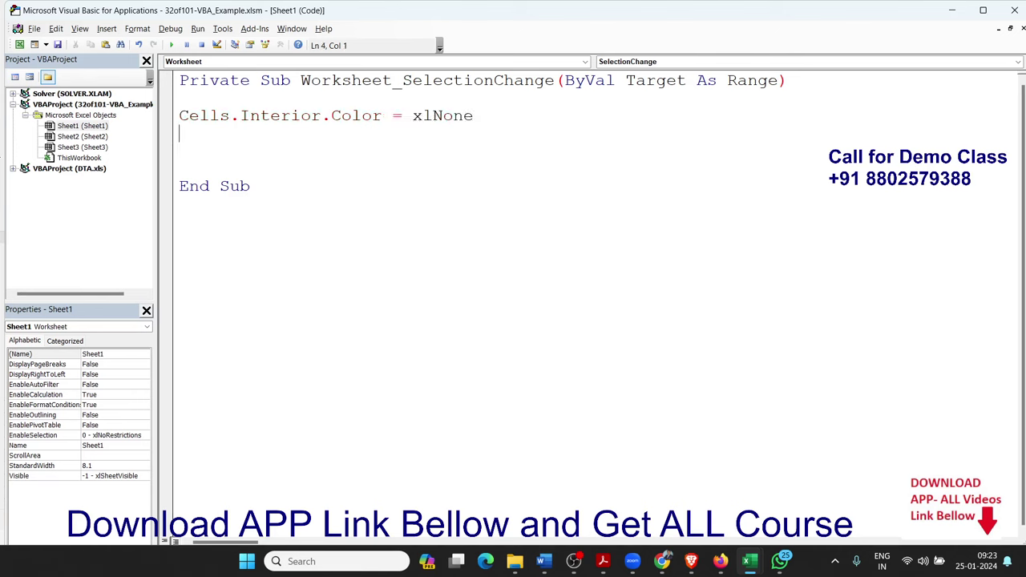
pyautogui.press('Return')
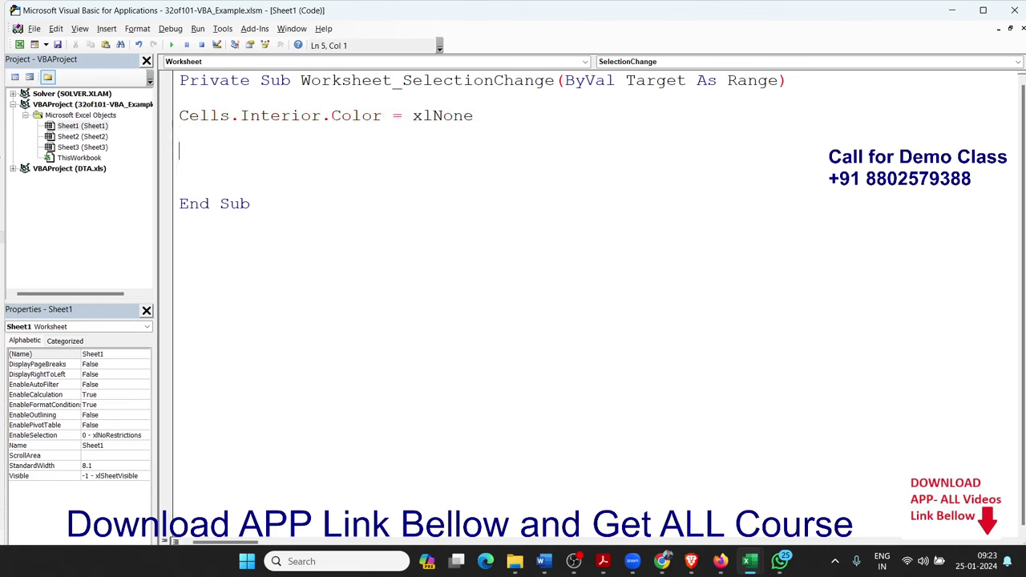
# Add the line Target.EntireColumn.Column = vbRed and begin another Target line below it
pyautogui.write('tar')
pyautogui.write('get.')
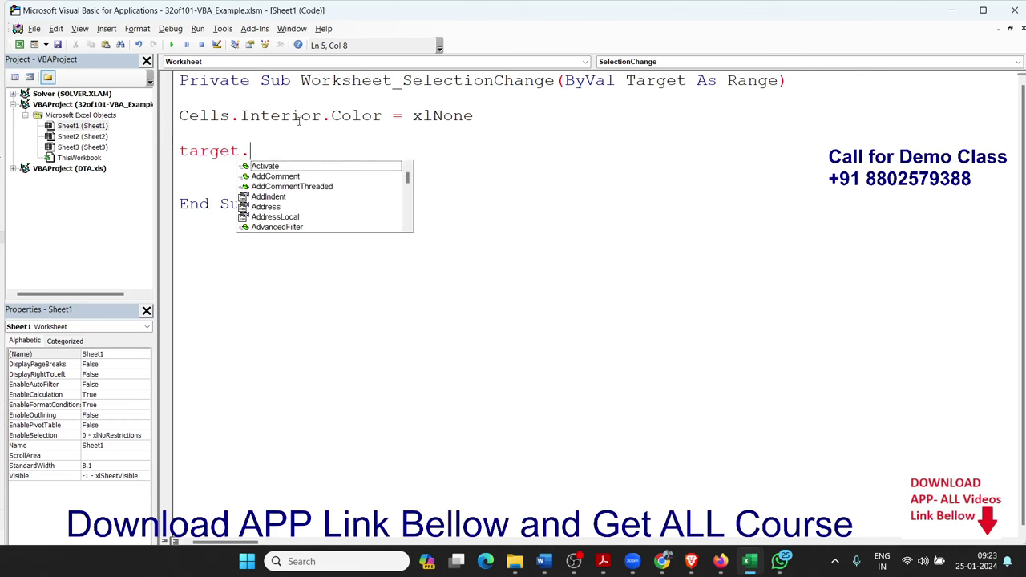
pyautogui.write('en')
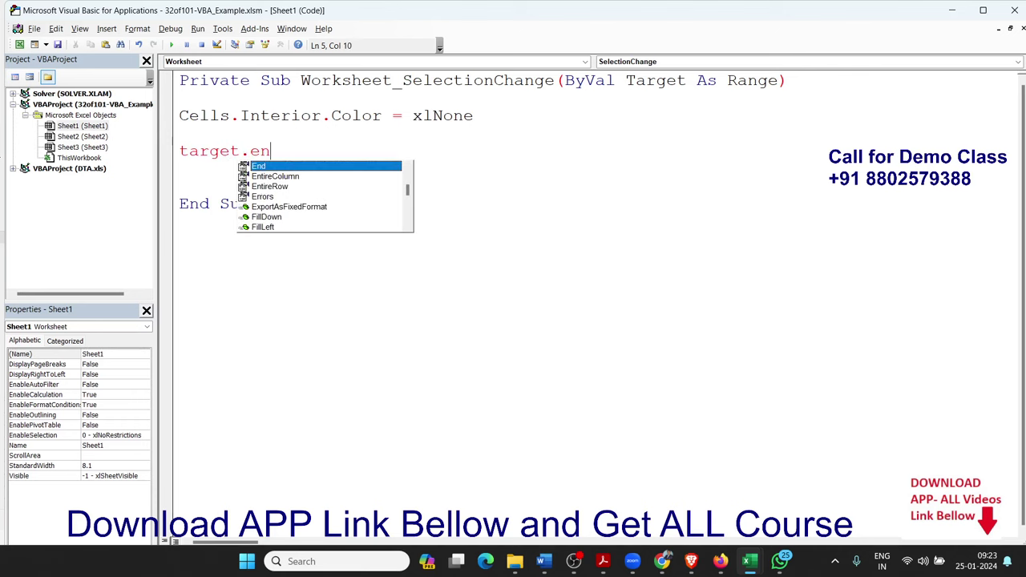
pyautogui.press('Down')
pyautogui.press('Tab')
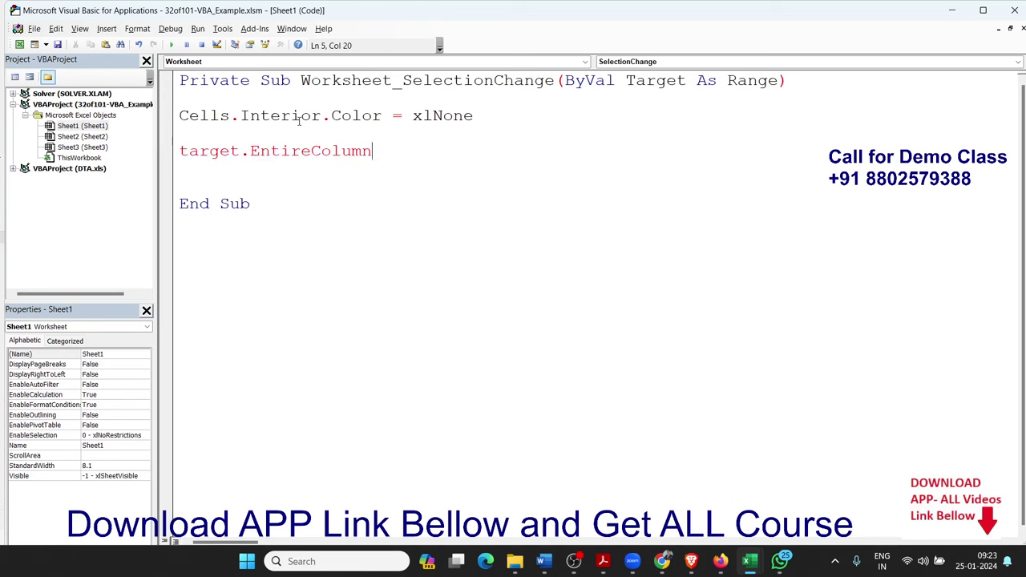
pyautogui.write('.co')
pyautogui.press('Tab')
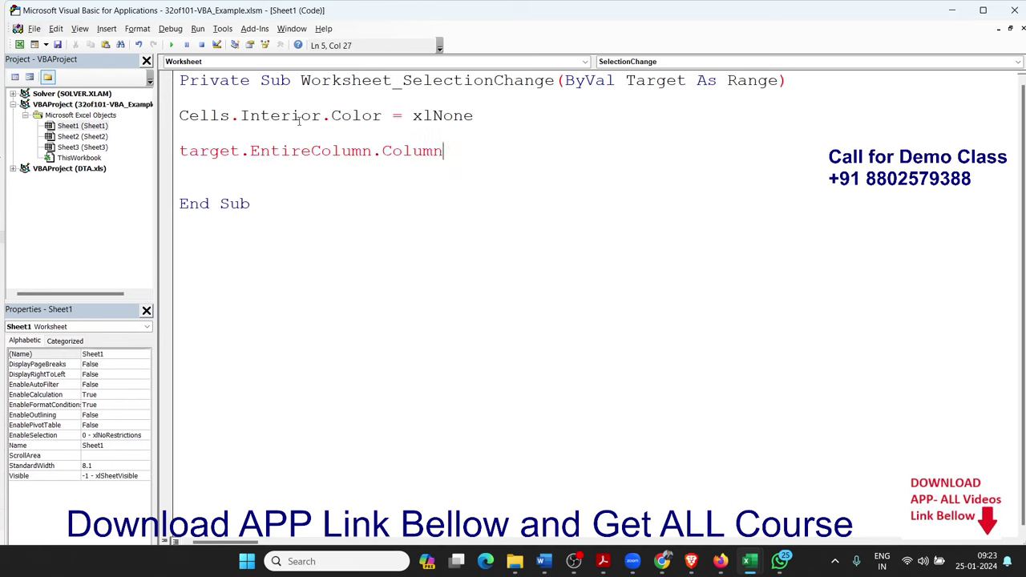
pyautogui.write('=v')
pyautogui.write('bred')
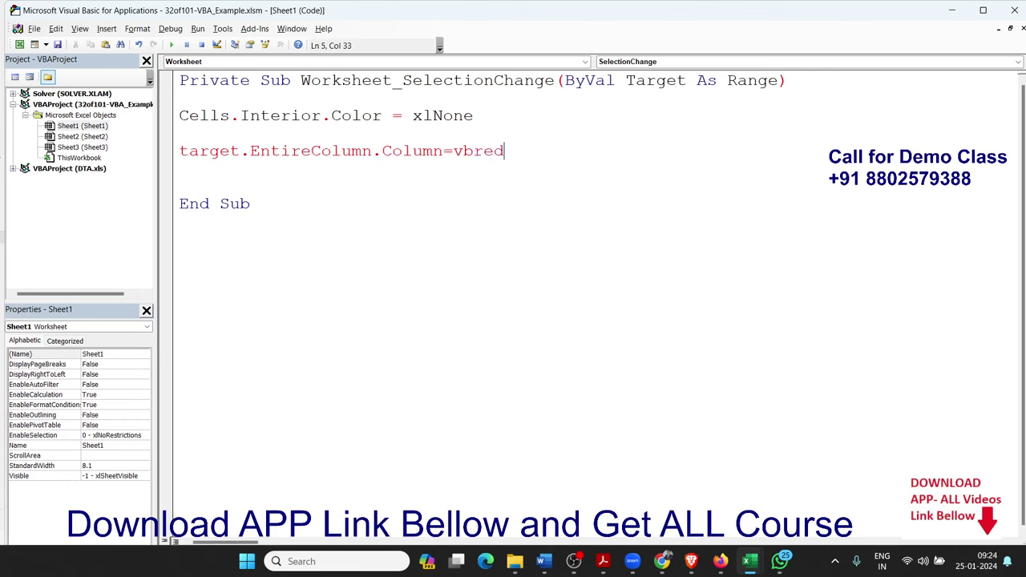
pyautogui.press('Return')
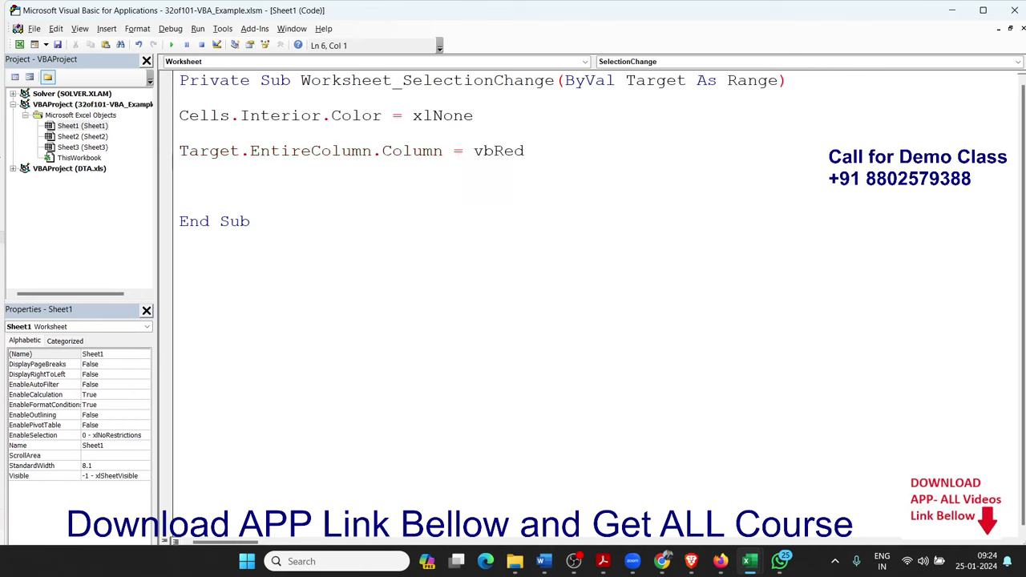
pyautogui.write('tar')
pyautogui.write('get')
pyautogui.write('.en')
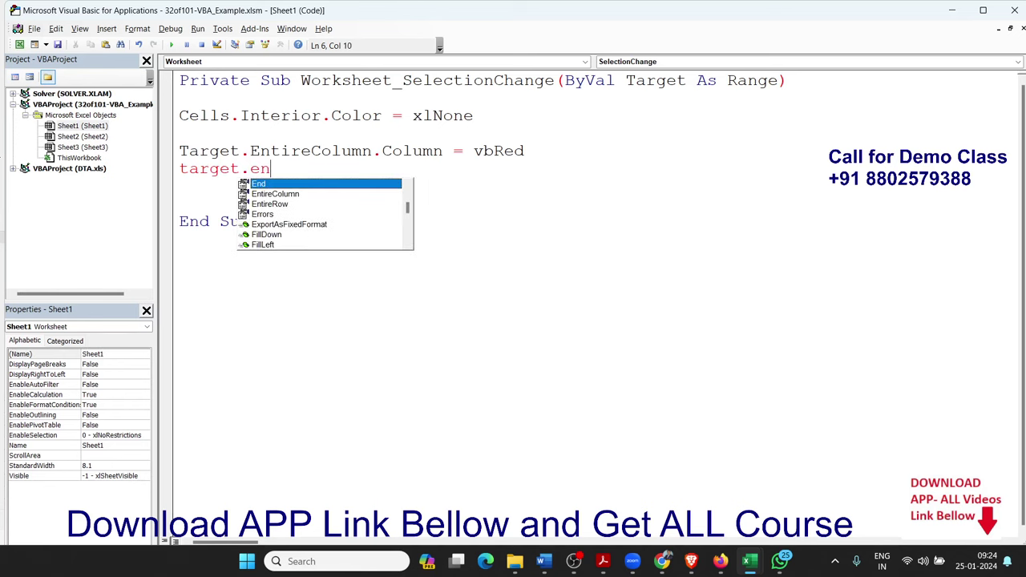
# Complete the line Target.EntireRow.Interior.Color = vbRed using the IntelliSense suggestions
pyautogui.press('Down')
pyautogui.press('Down')
pyautogui.press('Tab')
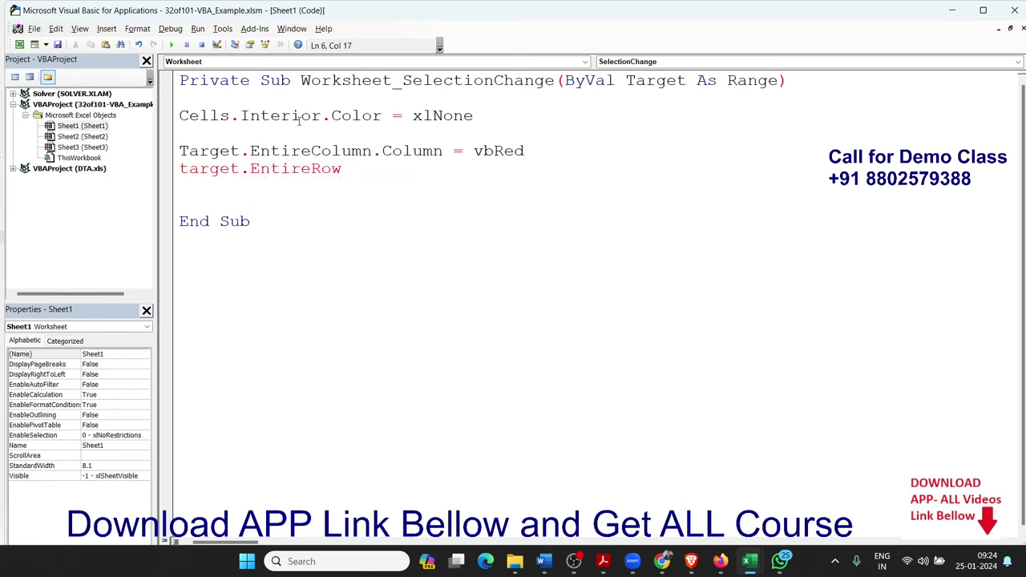
pyautogui.write('.cok')
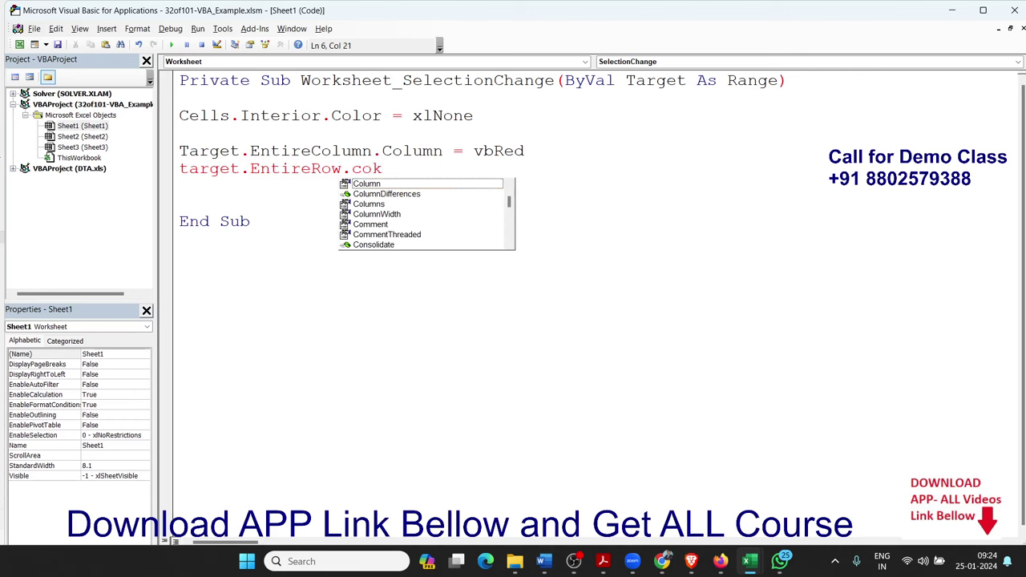
pyautogui.press('BackSpace')
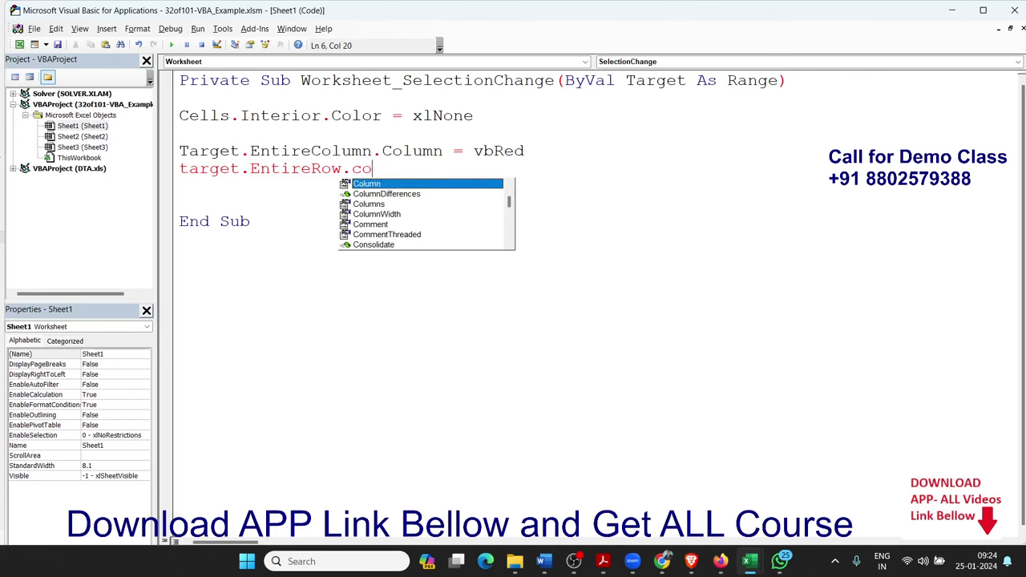
pyautogui.press('BackSpace')
pyautogui.press('BackSpace')
pyautogui.write('in')
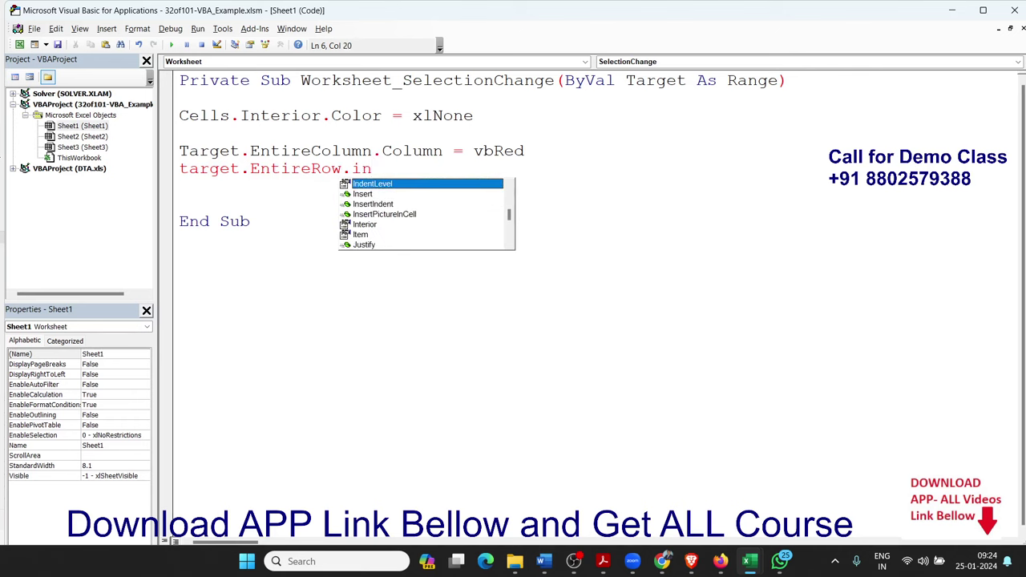
pyautogui.press('Down')
pyautogui.press('Down')
pyautogui.press('Down')
pyautogui.press('Down')
pyautogui.press('Tab')
pyautogui.write('.')
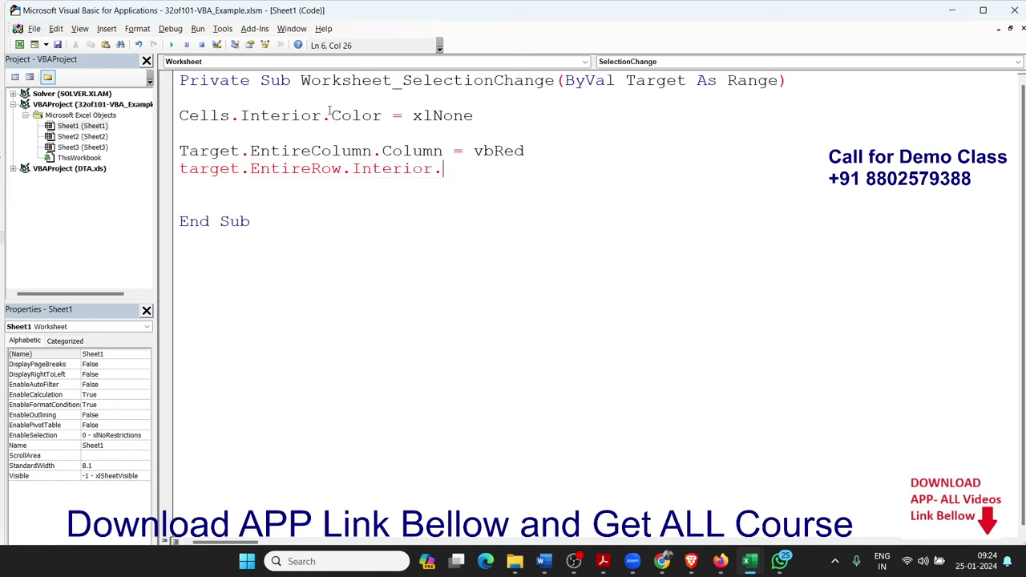
pyautogui.write('co')
pyautogui.press('Tab')
pyautogui.write('=vbred')
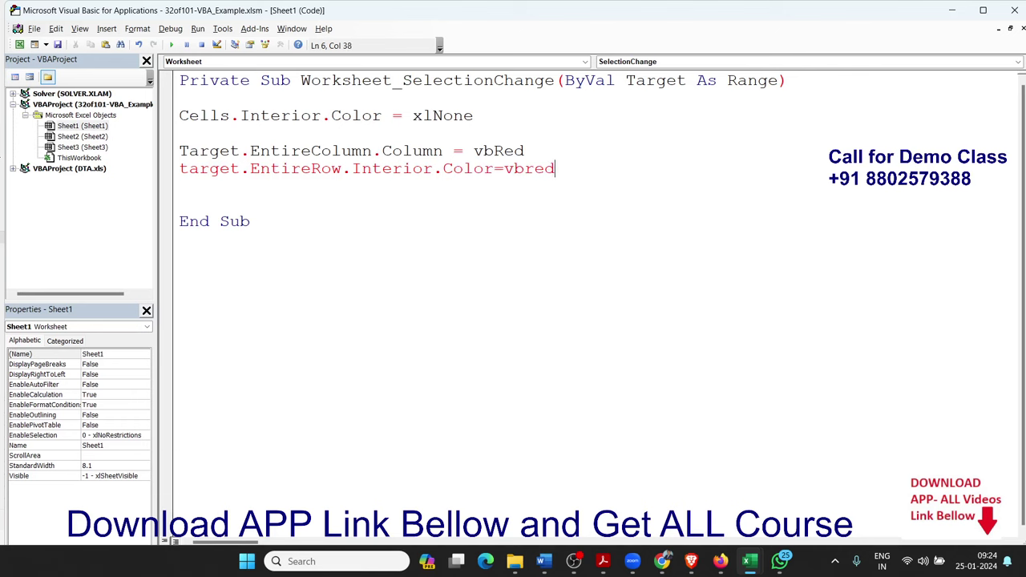
pyautogui.click(393, 207)
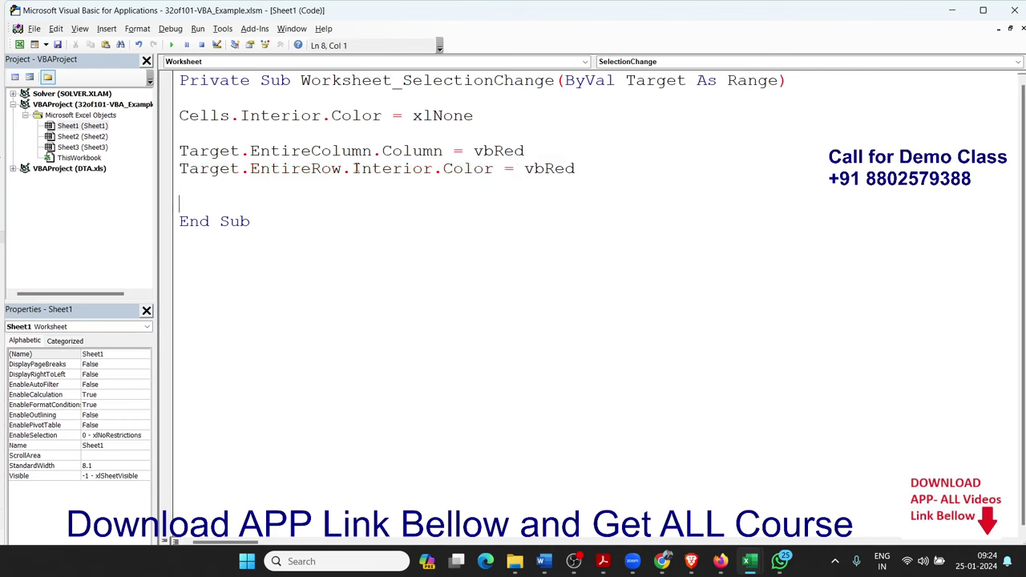
# Correct the column line to Target.EntireColumn.Interior.Color = vbRed, then return to Excel
pyautogui.moveTo(350, 168); pyautogui.dragTo(577, 170)
pyautogui.hotkey('ctrl', 'c')
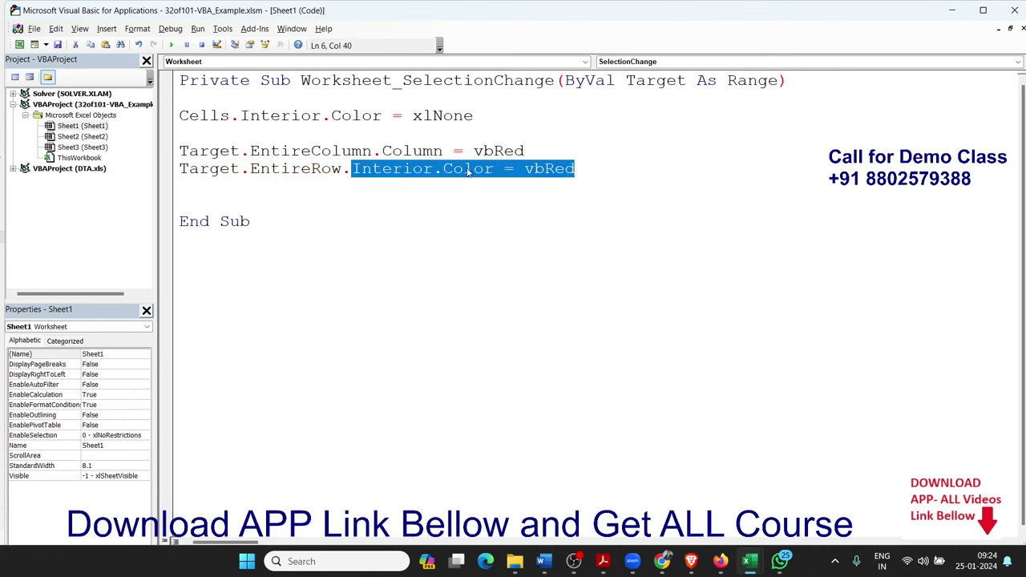
pyautogui.doubleClick(385, 152)
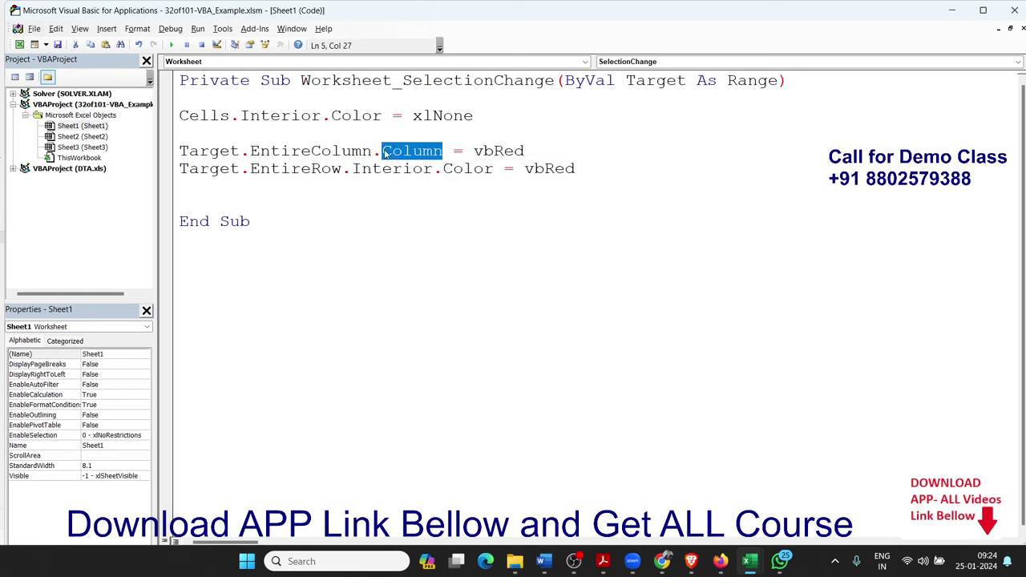
pyautogui.hotkey('ctrl', 'v')
pyautogui.click(615, 151)
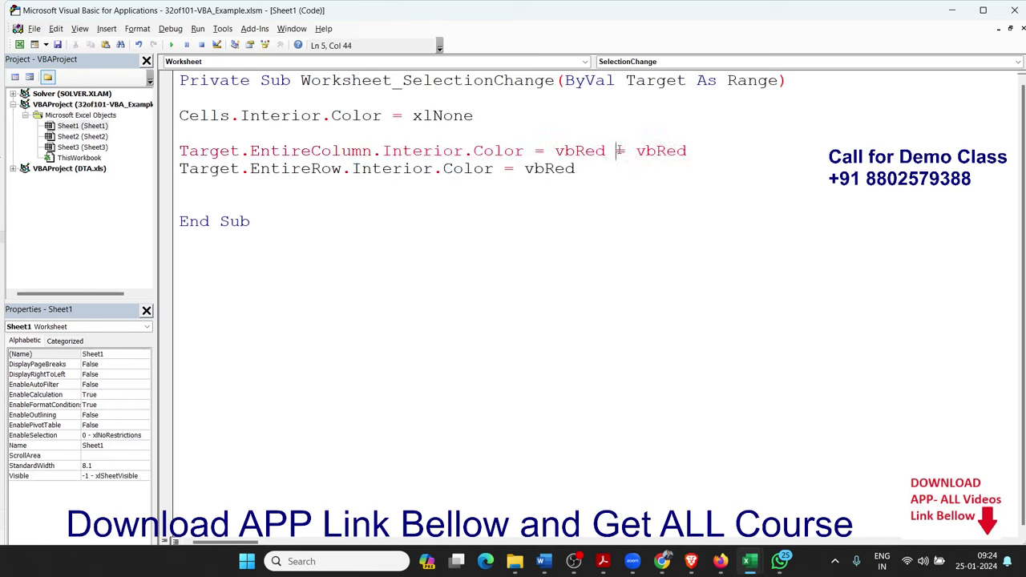
pyautogui.moveTo(617, 151); pyautogui.dragTo(707, 151)
pyautogui.press('Delete')
pyautogui.click(571, 208)
pyautogui.hotkey('alt', 'F11')
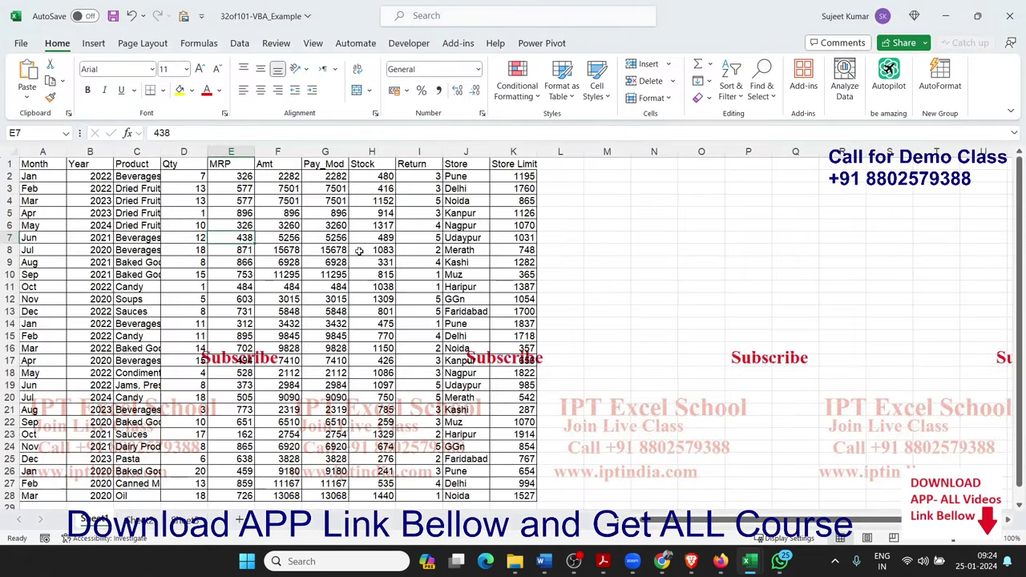
# Select F9, H6, F12, D17, F22, J16, K3, E10, C6 and G3 to check the red row and column highlight
pyautogui.click(280, 262)
pyautogui.click(357, 227)
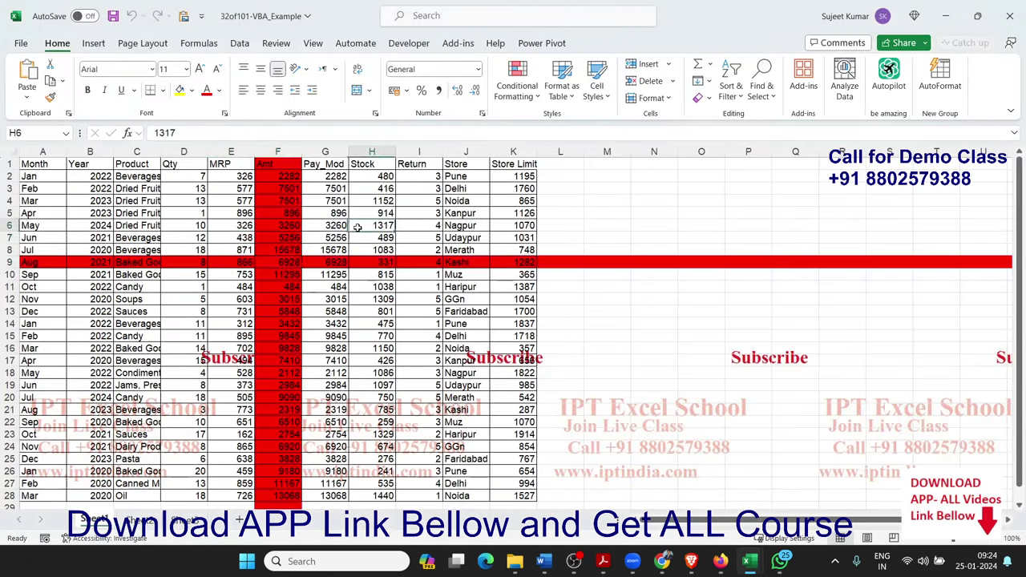
pyautogui.click(296, 301)
pyautogui.click(183, 357)
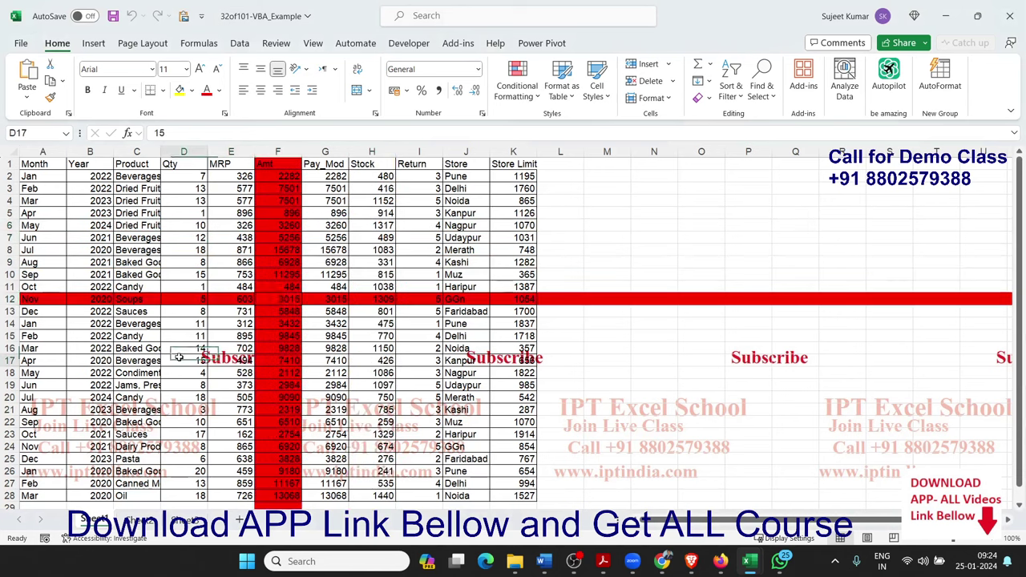
pyautogui.click(280, 418)
pyautogui.click(459, 348)
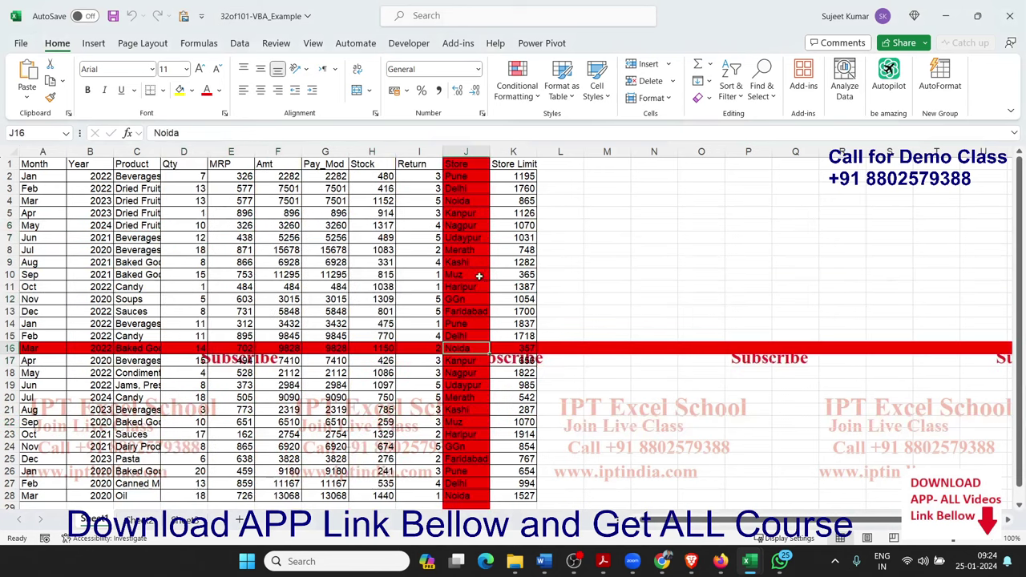
pyautogui.click(513, 187)
pyautogui.click(232, 285)
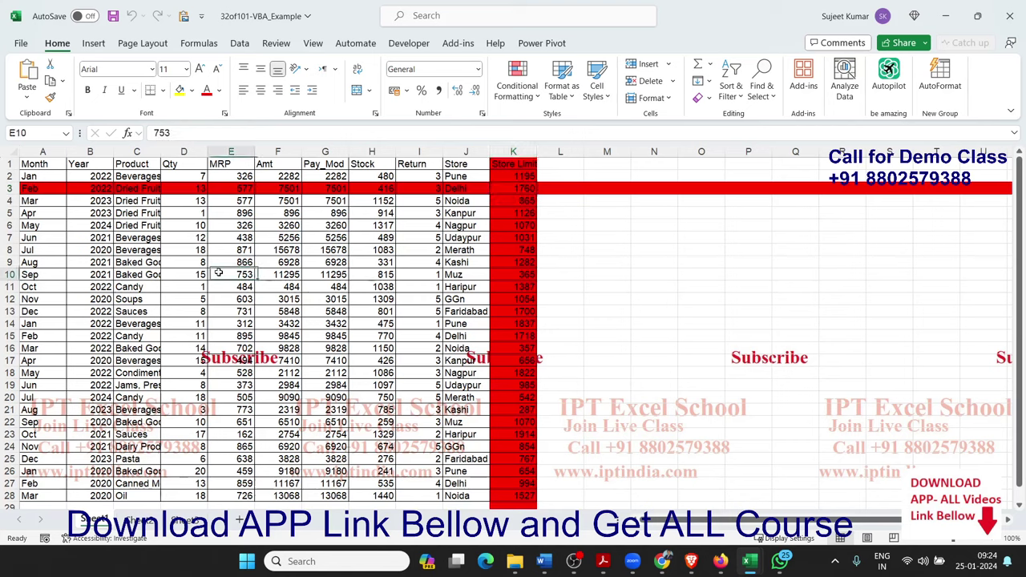
pyautogui.click(142, 225)
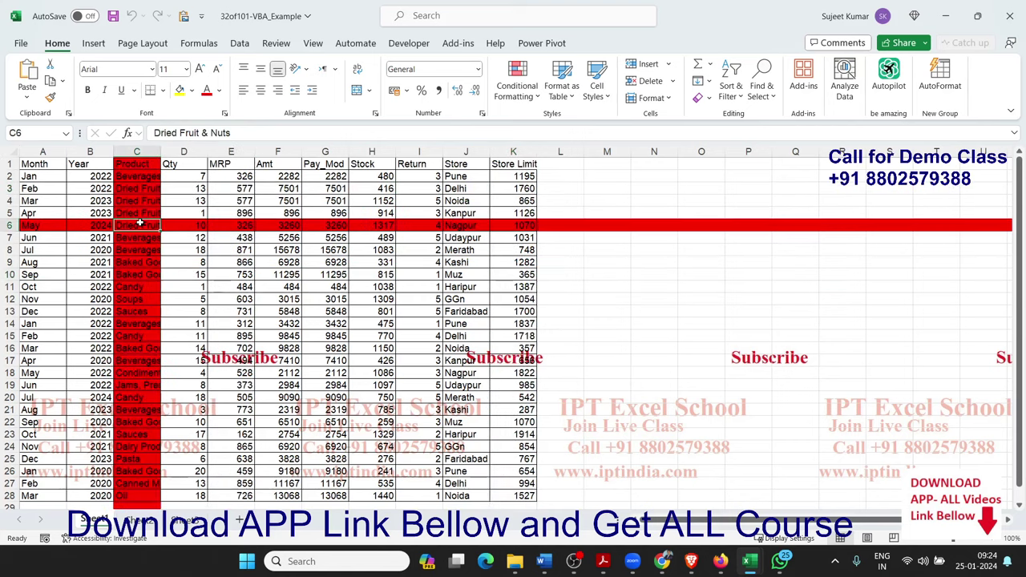
pyautogui.click(309, 192)
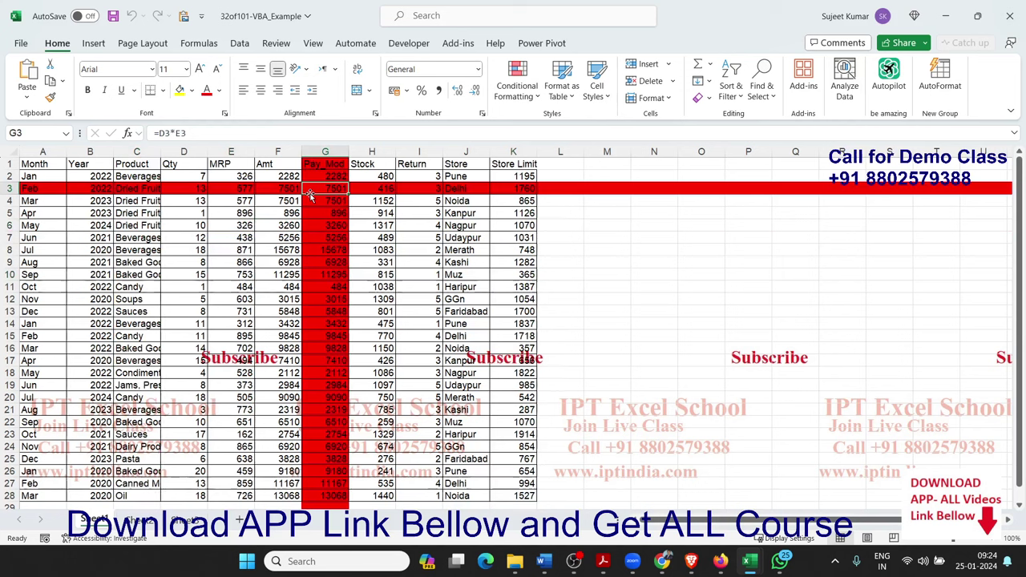
pyautogui.press('alt')
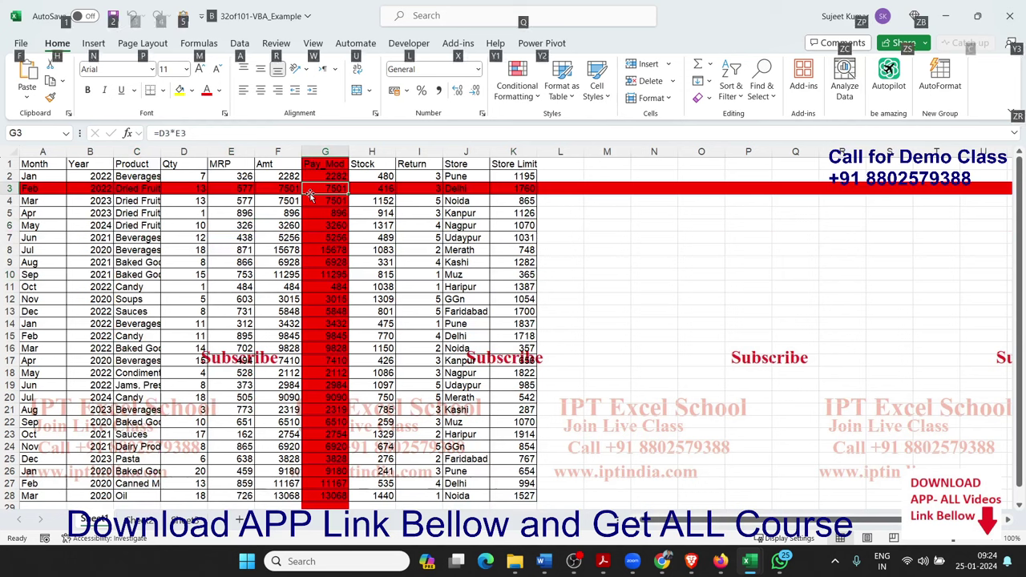